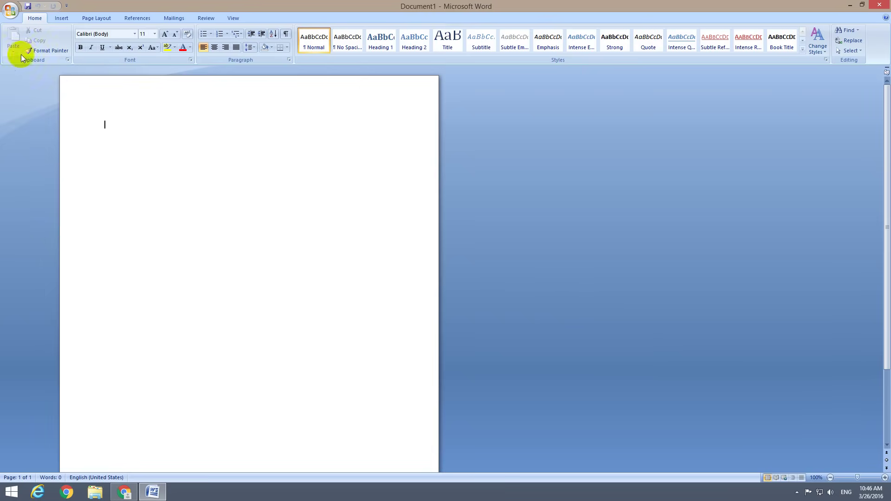
# Check the Save As file formats, cancel, then open Help on add-ins for other file formats.
pyautogui.click(10, 13)
pyautogui.moveTo(29, 92)
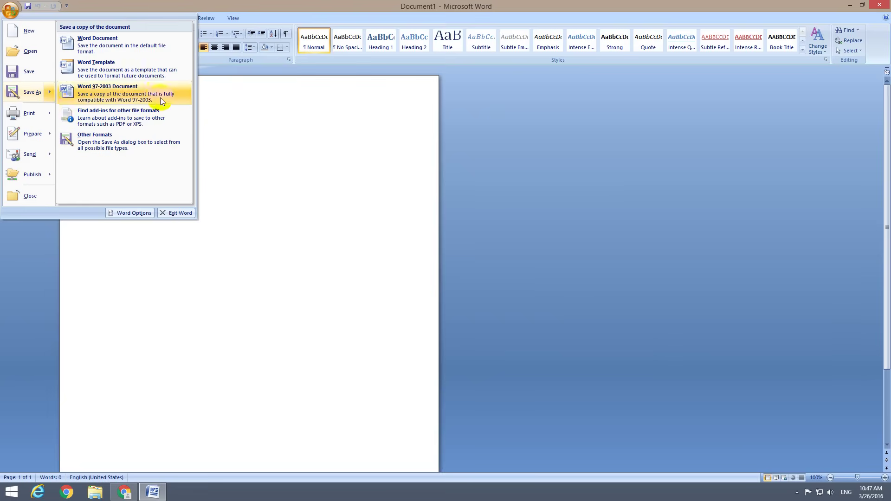
pyautogui.click(102, 50)
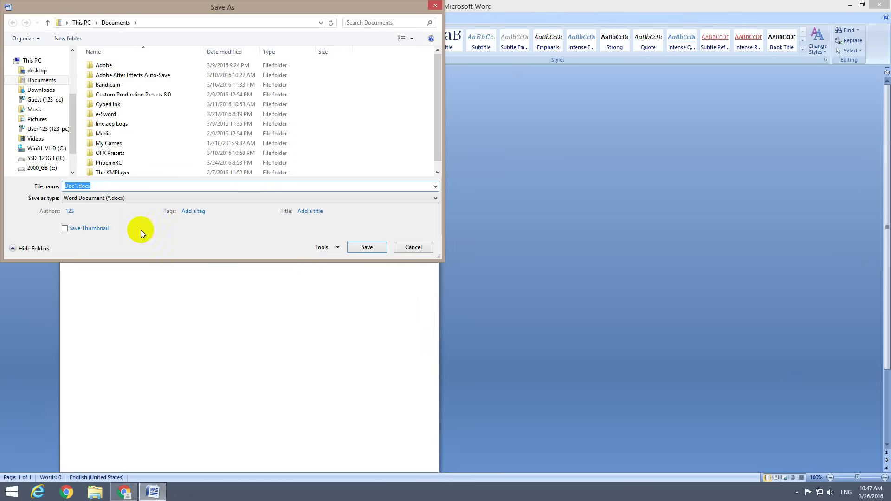
pyautogui.click(125, 199)
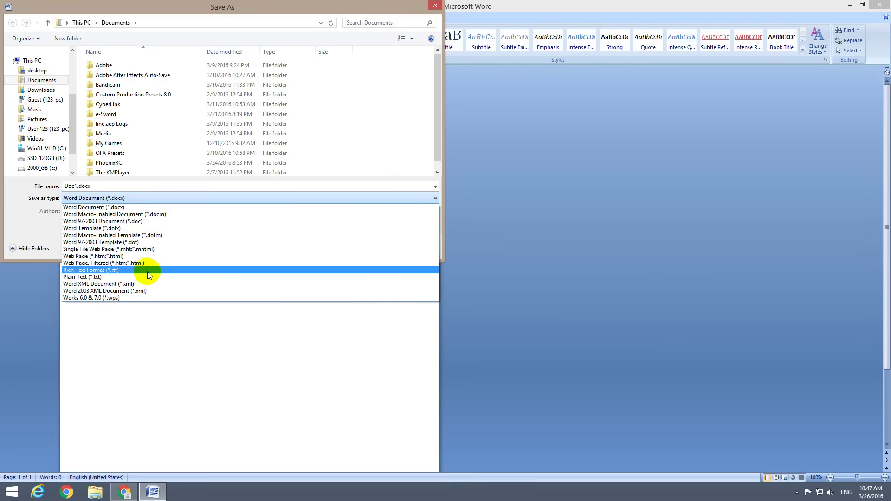
pyautogui.click(87, 248)
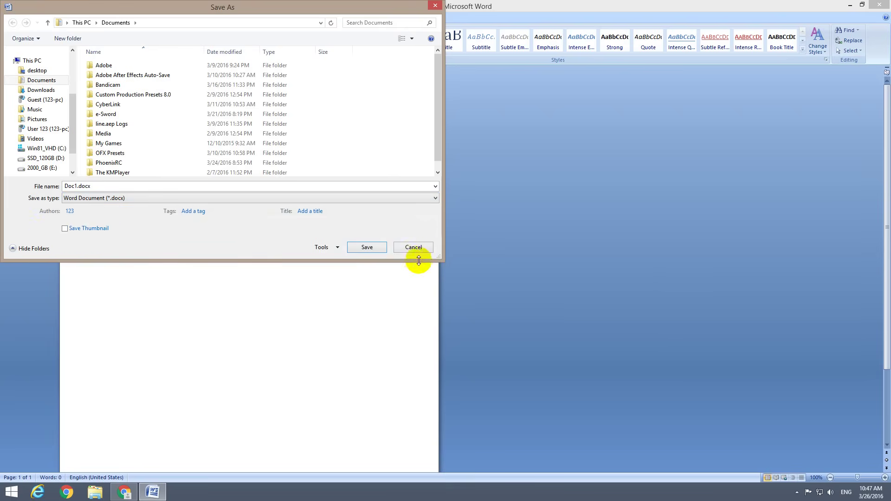
pyautogui.click(406, 246)
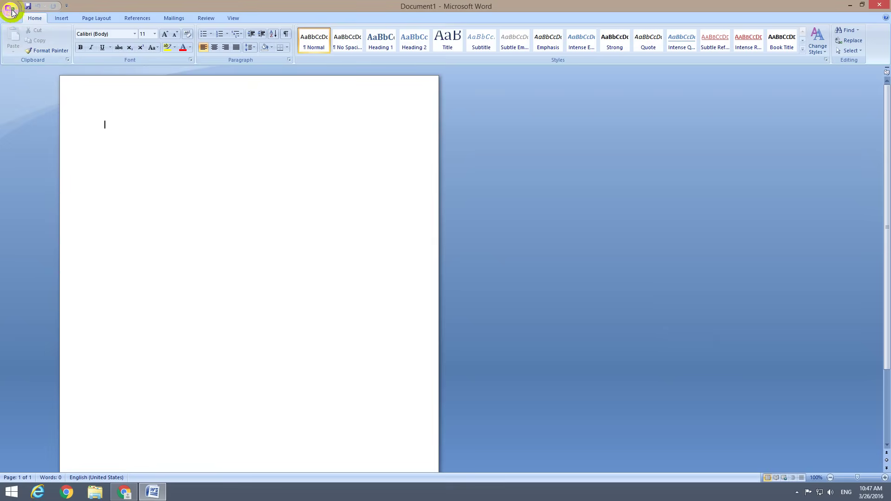
pyautogui.click(11, 12)
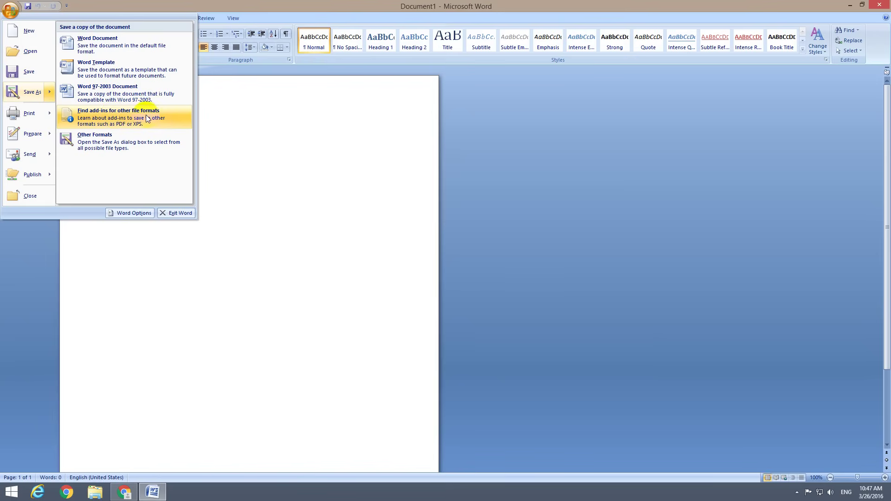
pyautogui.click(104, 120)
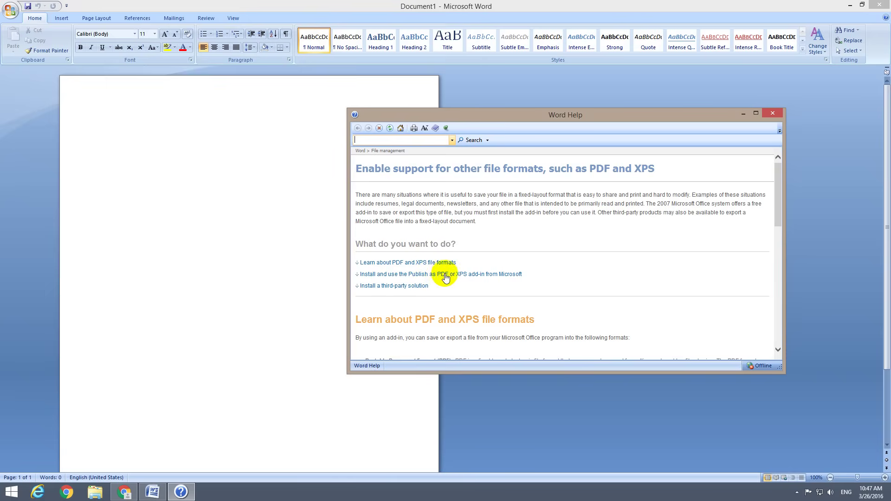
# Reach the Save as PDF or XPS Download Center page and start the download without MSN.
pyautogui.click(449, 275)
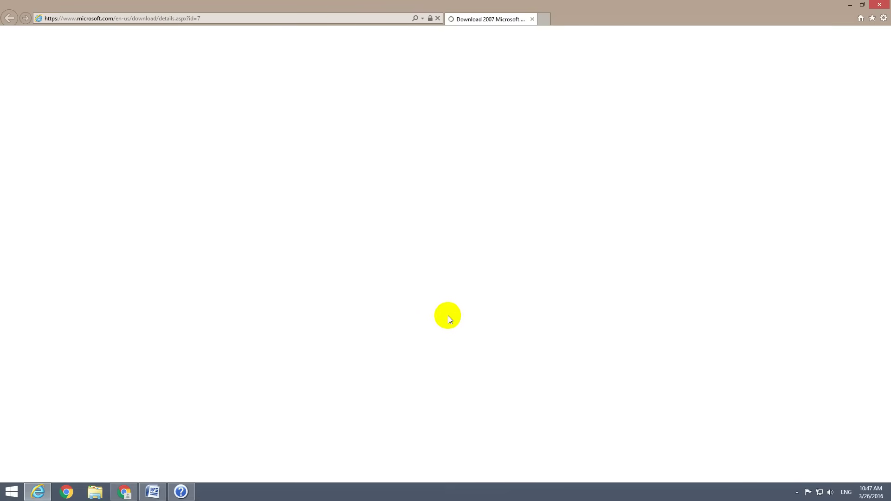
pyautogui.scroll(-3, 474, 305)
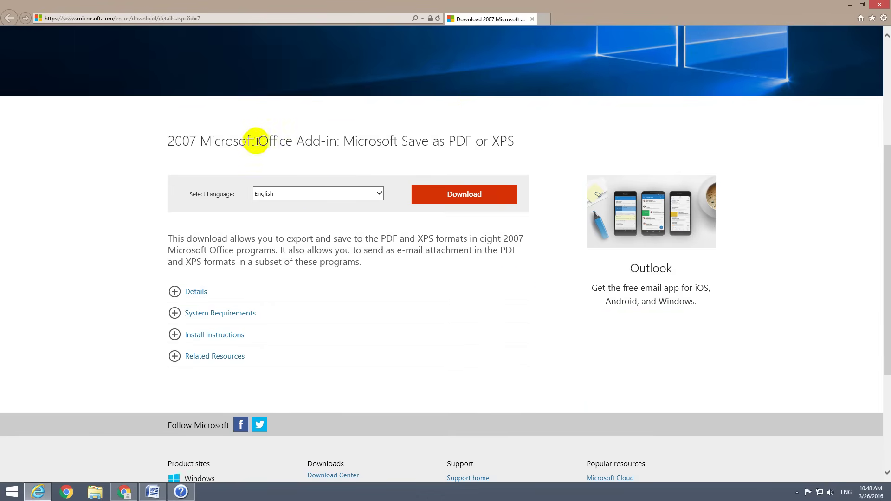
pyautogui.moveTo(401, 141); pyautogui.dragTo(475, 142)
pyautogui.click(462, 195)
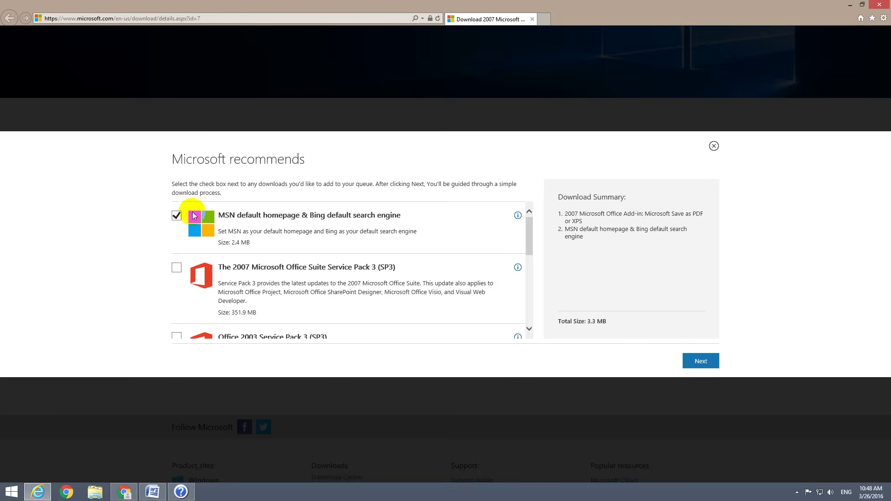
pyautogui.click(177, 215)
pyautogui.moveTo(527, 230); pyautogui.dragTo(523, 216)
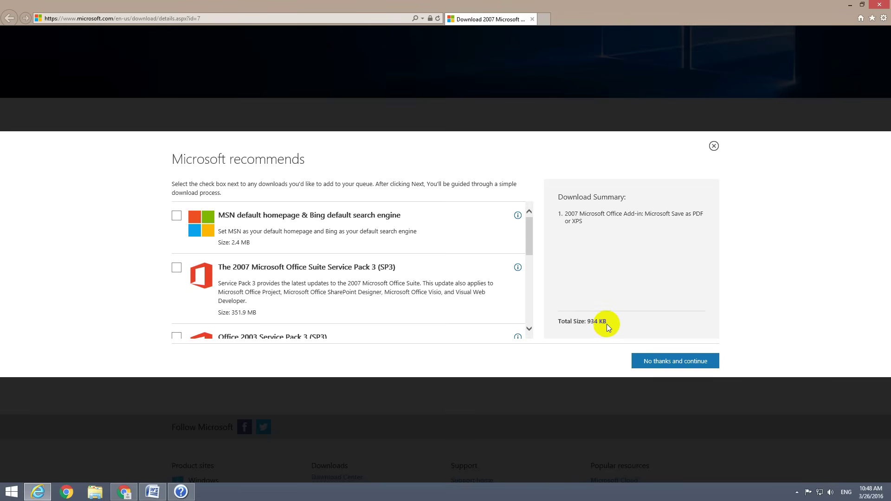
# Save the SaveAsPDFandXPS.exe installer to the desktop folder.
pyautogui.click(667, 362)
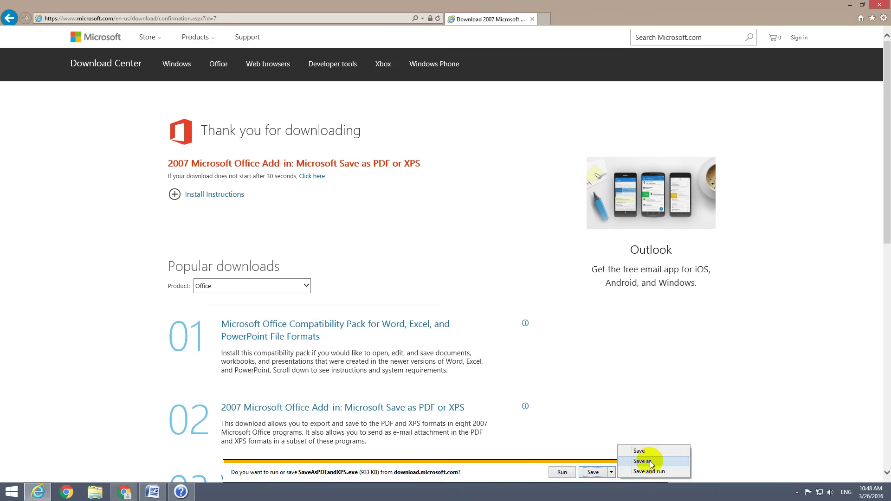
pyautogui.click(645, 461)
pyautogui.click(312, 174)
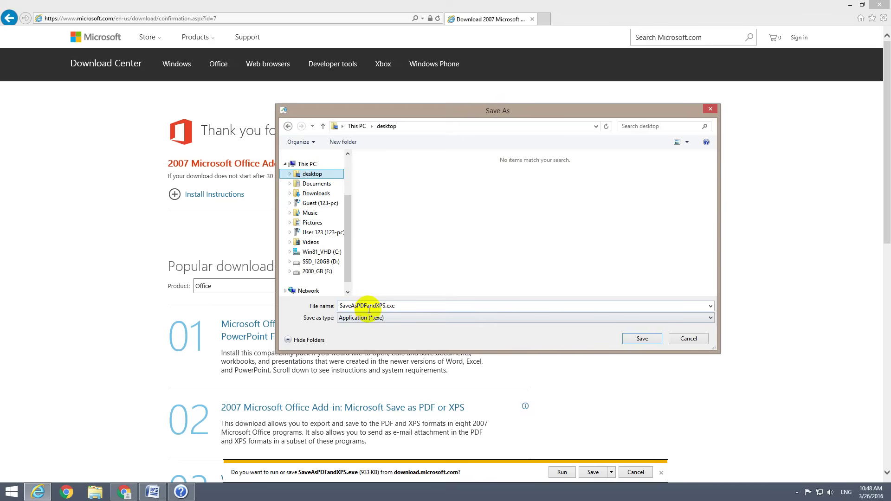
pyautogui.click(641, 340)
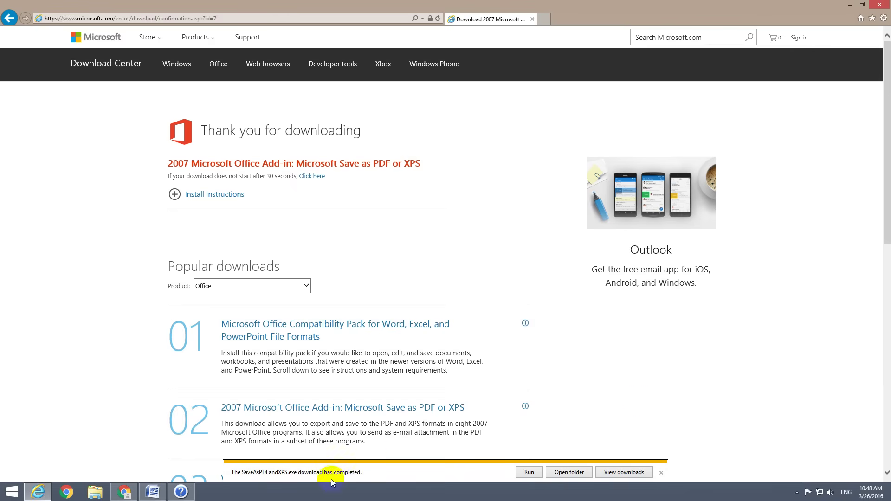
# Close Internet Explorer, the Word help article and Word to reveal the desktop.
pyautogui.click(879, 5)
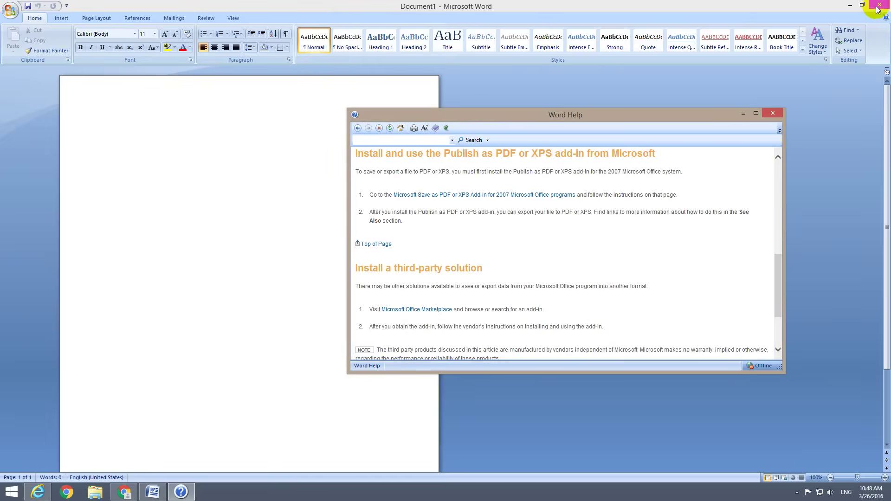
pyautogui.click(776, 114)
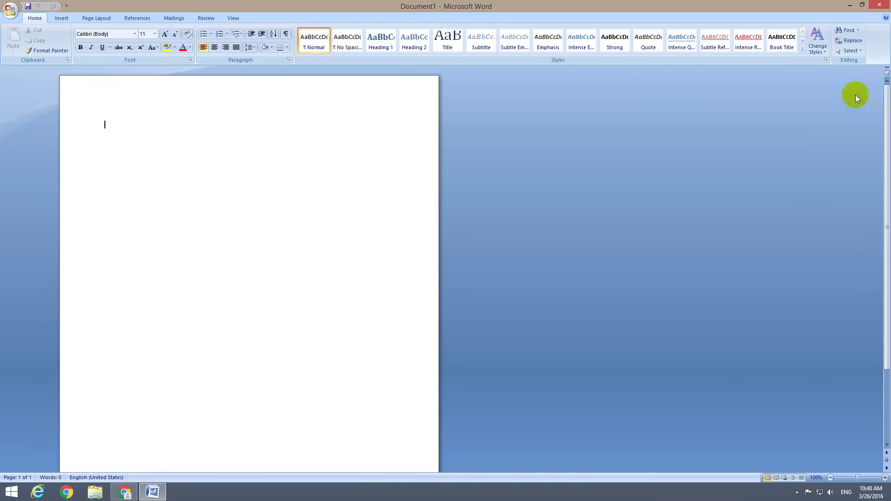
pyautogui.click(880, 6)
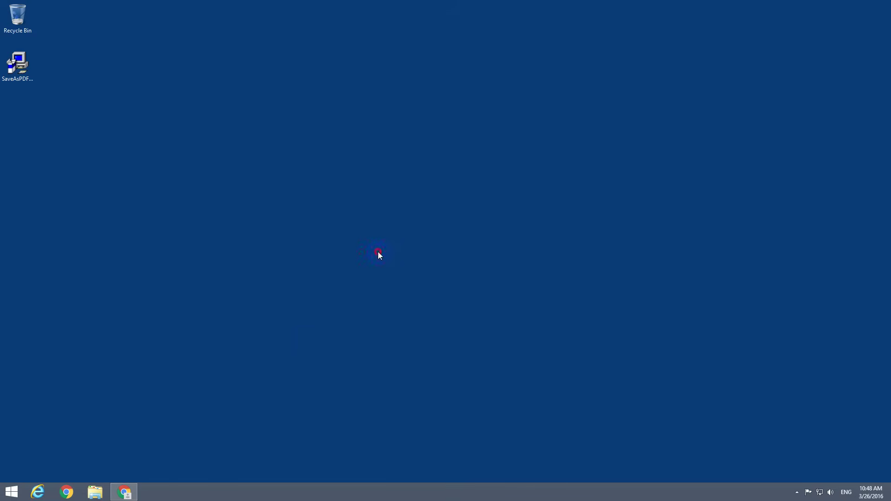
# Run the desktop add-in installer, accept the license, dismiss the completion message, and open Start.
pyautogui.click(30, 77)
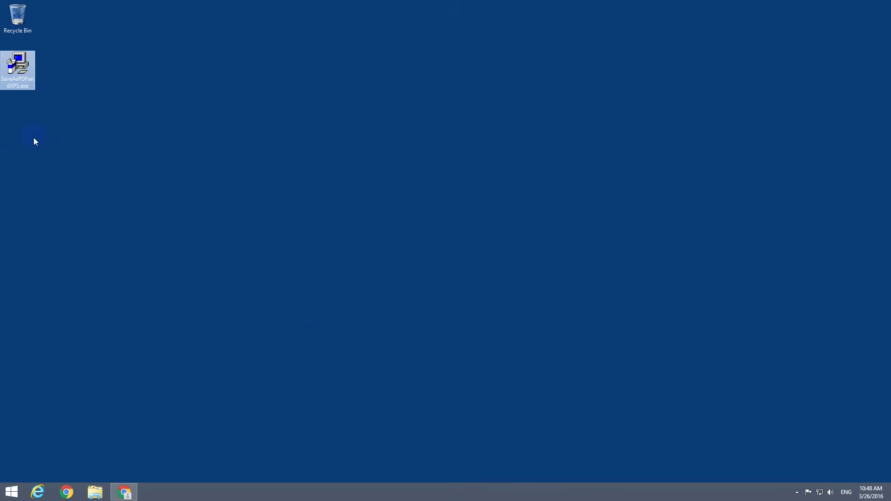
pyautogui.doubleClick(21, 81)
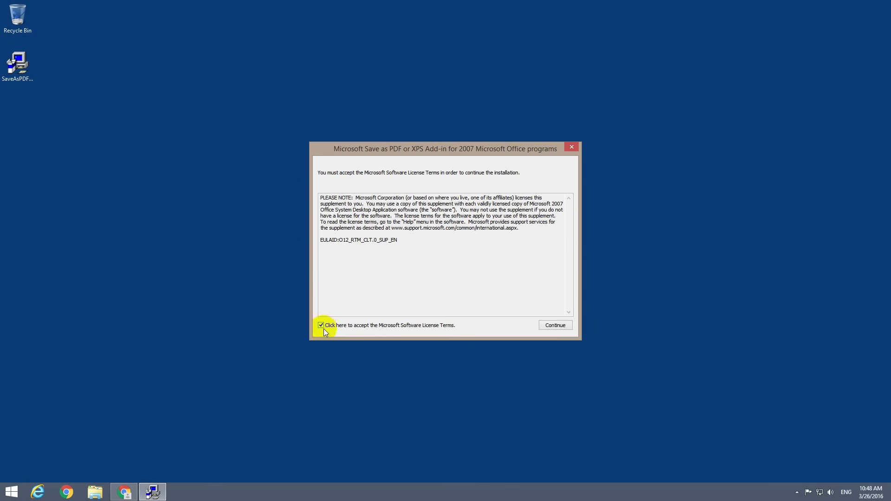
pyautogui.click(553, 325)
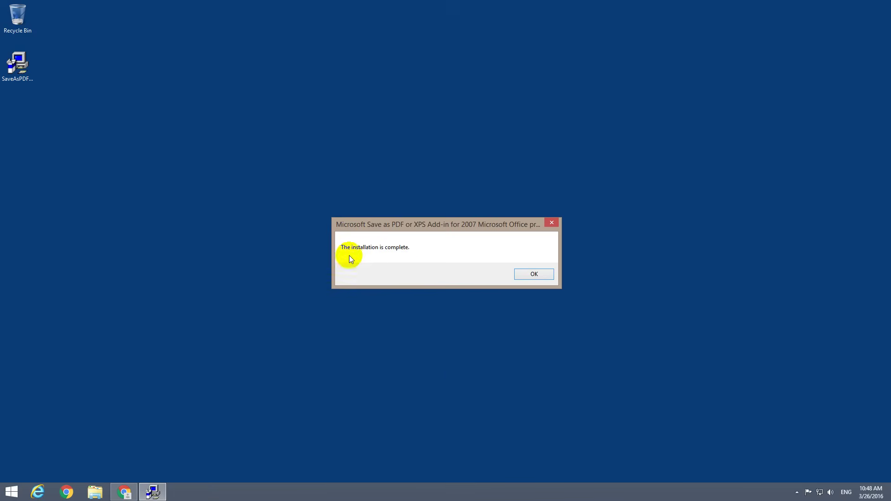
pyautogui.click(534, 274)
pyautogui.click(15, 493)
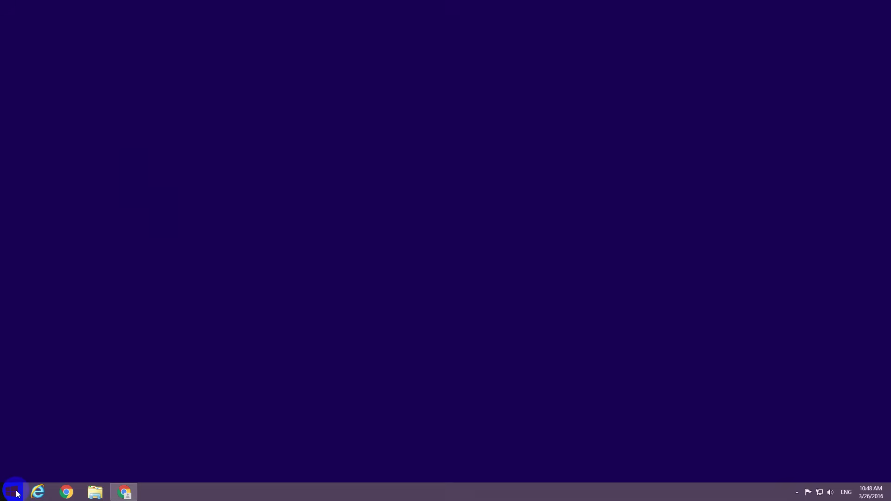
pyautogui.write('wordPad')
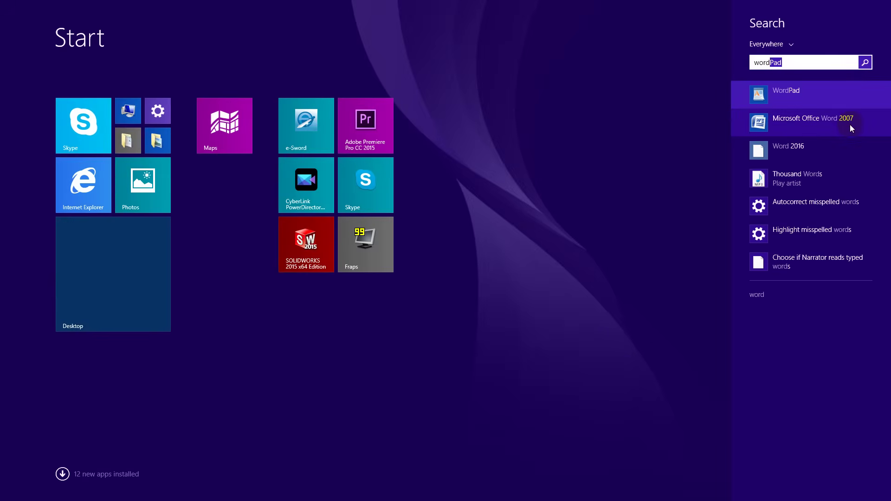
# Launch Word 2007 and publish the document as a PDF to the Desktop folder.
pyautogui.click(855, 124)
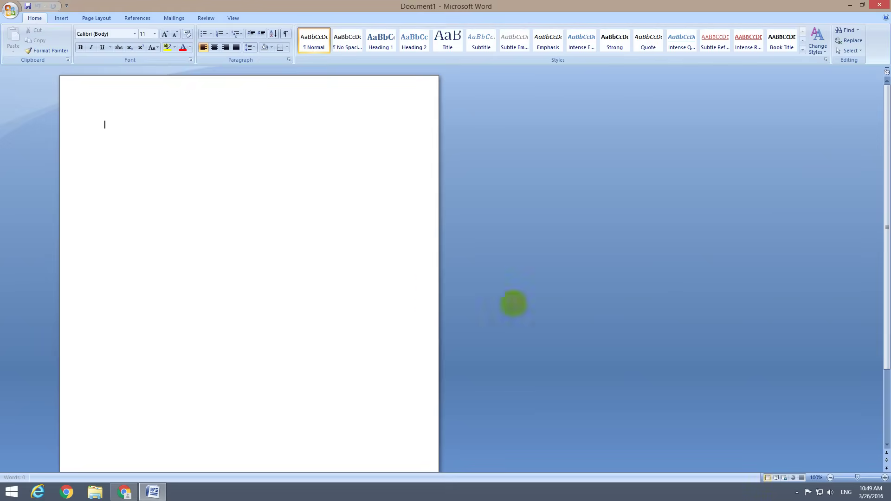
pyautogui.write('yhtvnelnfgldkmfgkdfg')
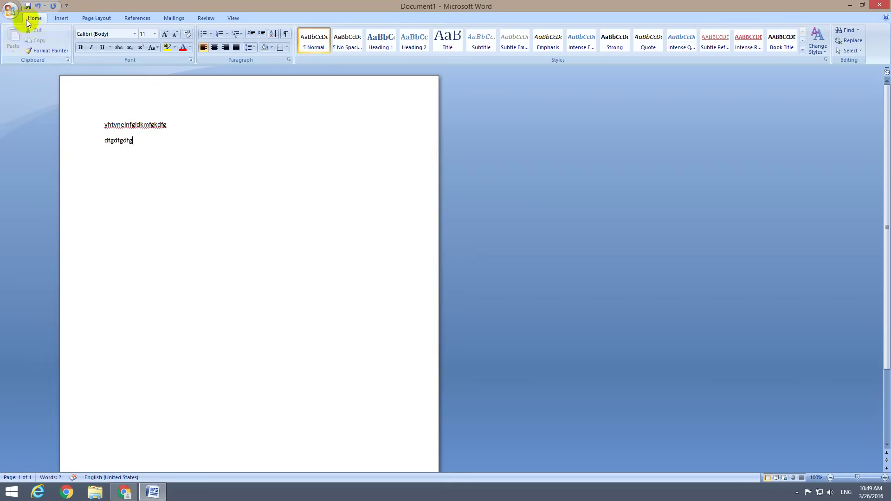
pyautogui.click(10, 12)
pyautogui.moveTo(28, 92)
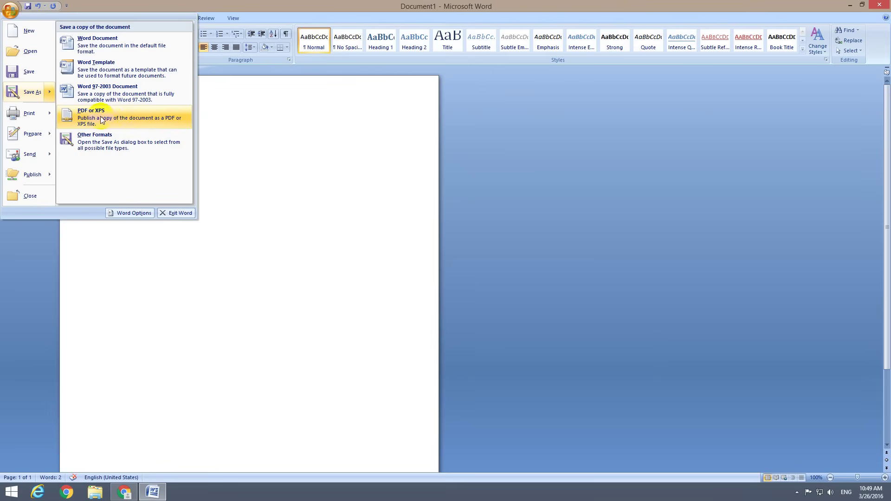
pyautogui.click(101, 116)
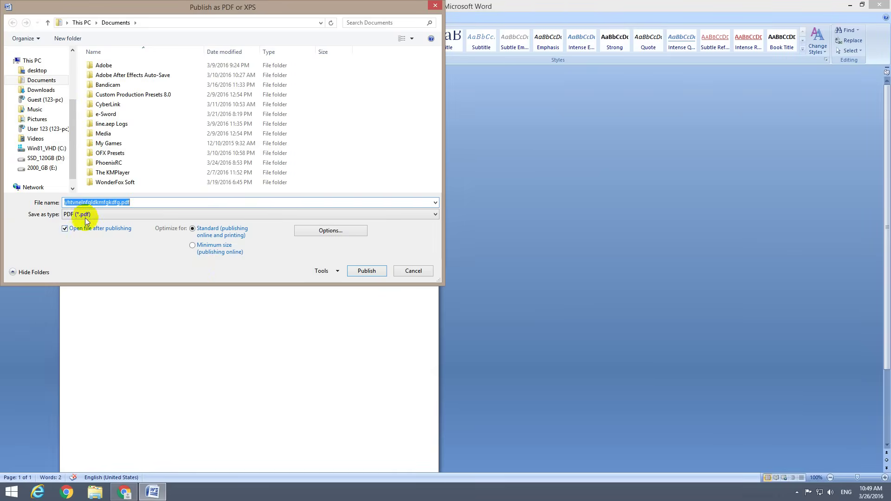
pyautogui.click(112, 216)
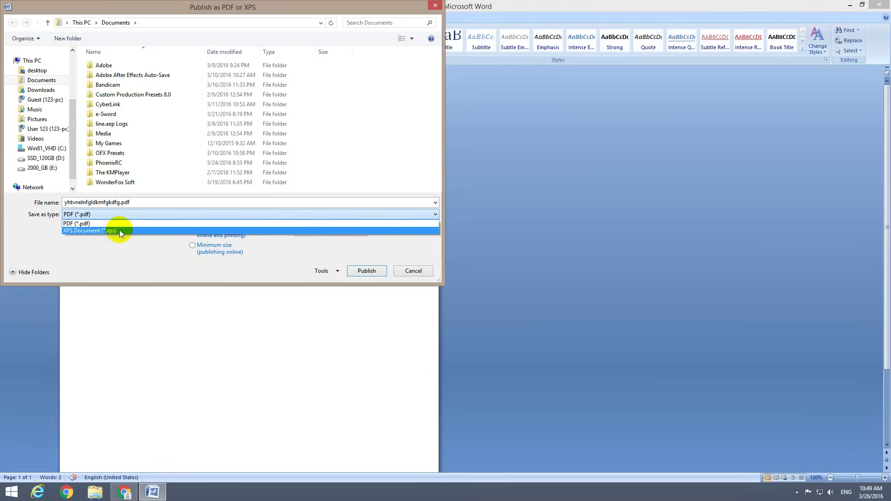
pyautogui.click(111, 224)
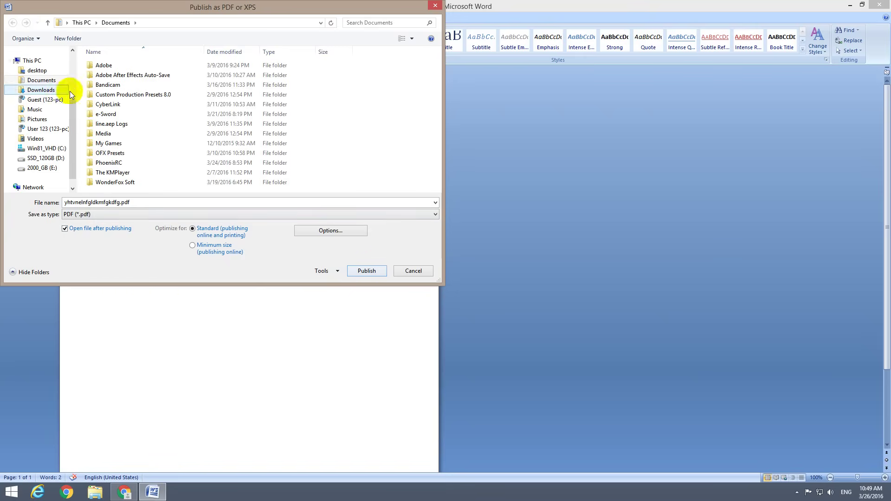
pyautogui.click(37, 72)
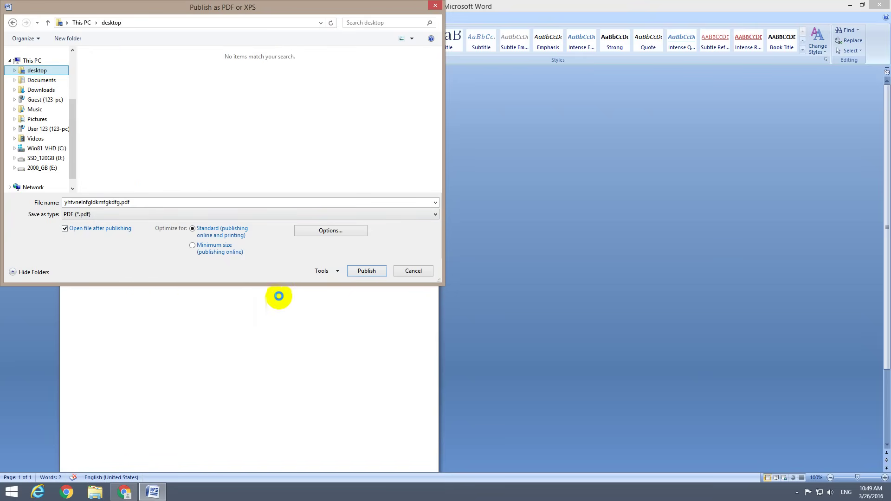
pyautogui.click(365, 271)
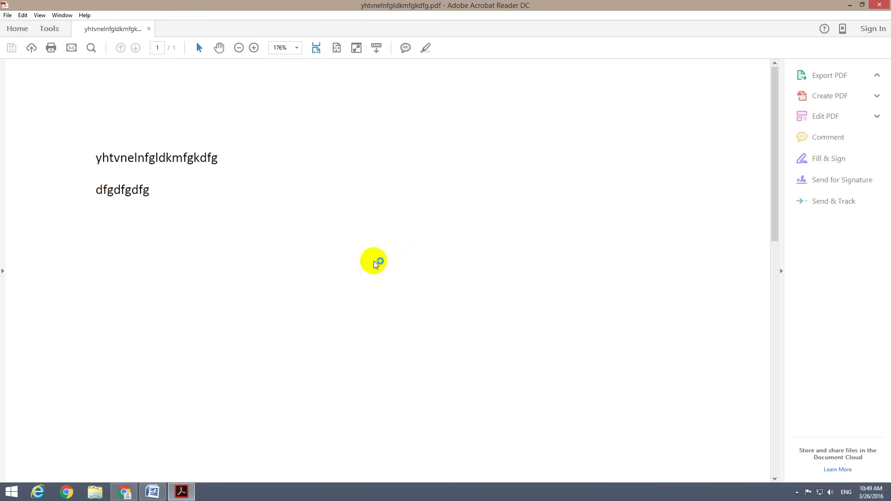
pyautogui.moveTo(774, 162); pyautogui.dragTo(762, 128)
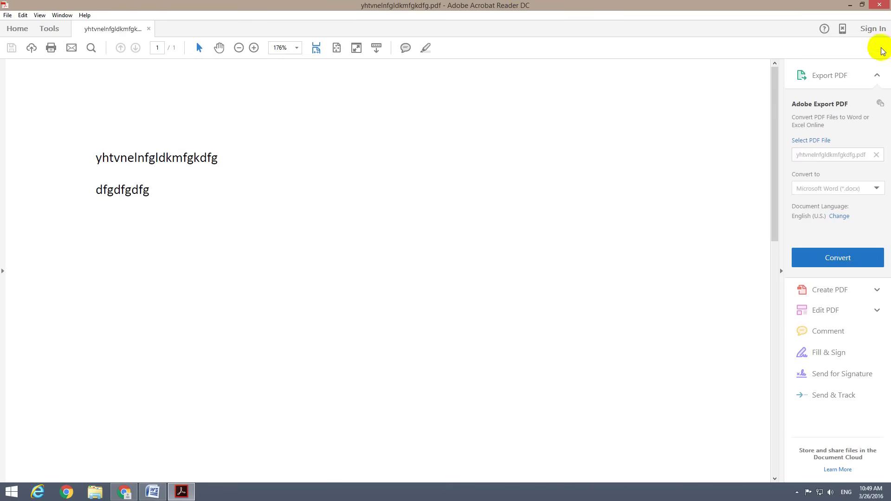
# Close Adobe Acrobat Reader DC showing the published PDF.
pyautogui.click(880, 5)
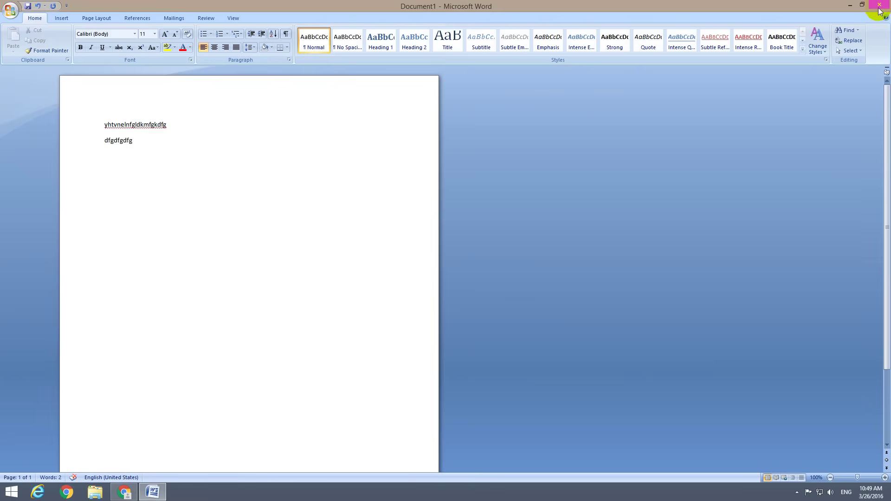
# Close Word without saving and select the published PDF on the desktop.
pyautogui.click(880, 5)
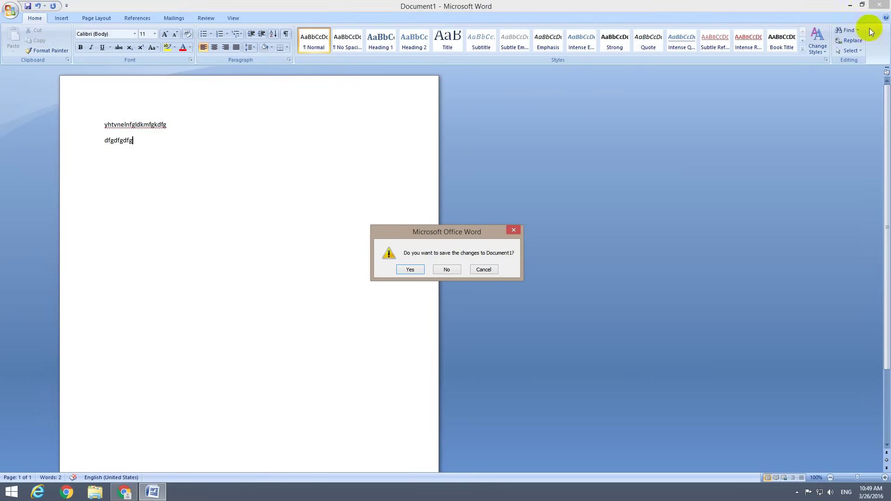
pyautogui.click(448, 272)
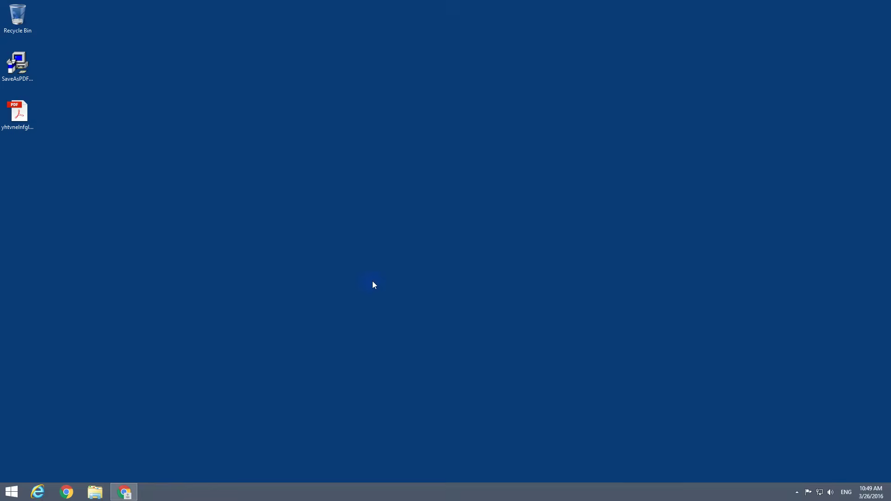
pyautogui.click(14, 124)
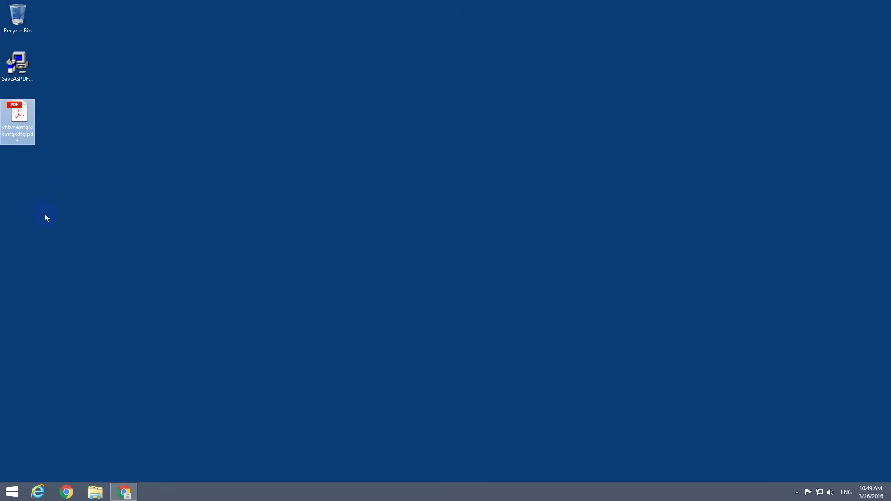
pyautogui.click(26, 142)
pyautogui.moveTo(17, 122)
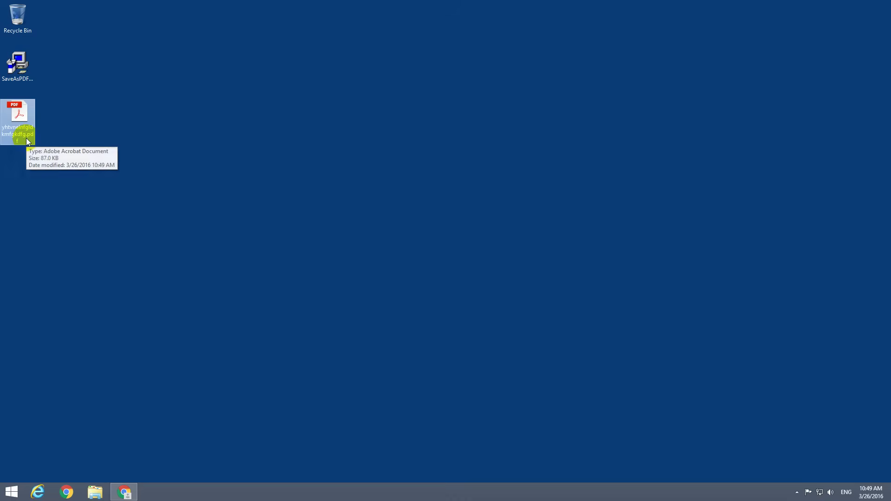
# Open the desktop PDF in Acrobat Reader DC, then close it.
pyautogui.click(14, 139)
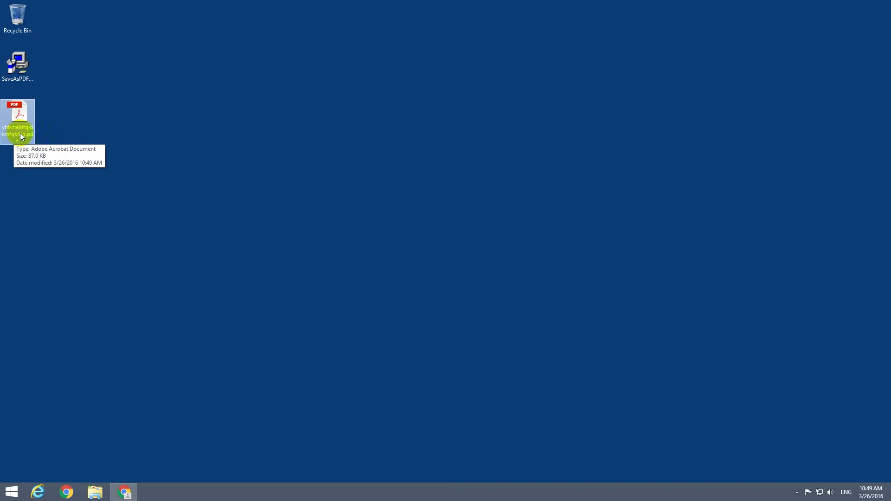
pyautogui.doubleClick(24, 123)
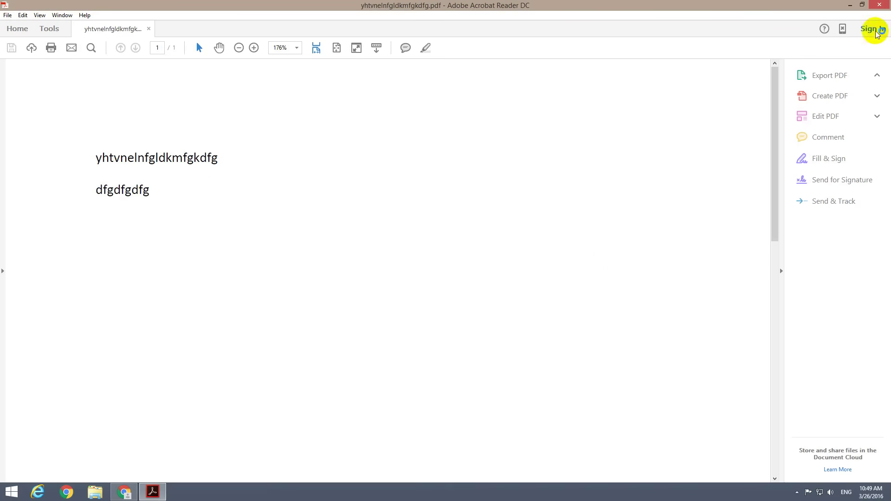
pyautogui.click(876, 7)
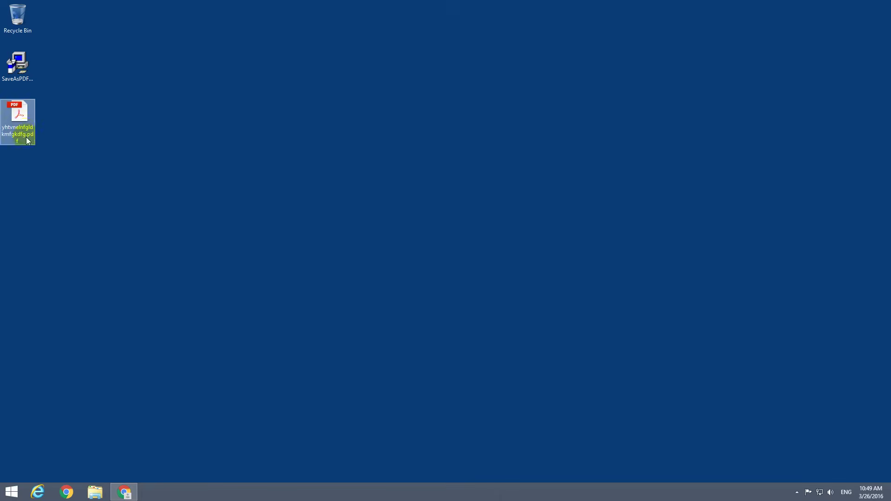